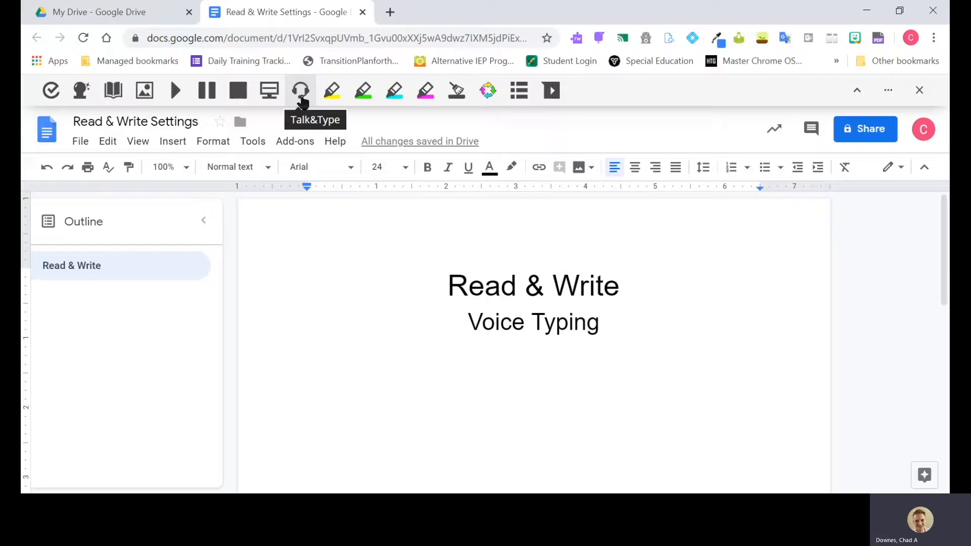
# Start Talk&Type and dictate "It is important that students speak in full sentences so the computer knows what to write in the right way.".
pyautogui.click(301, 93)
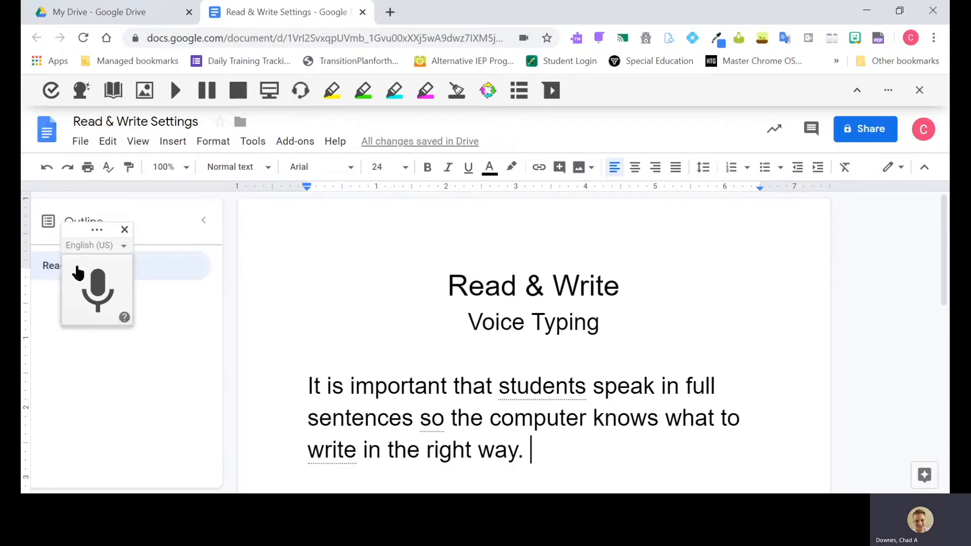
pyautogui.scroll(-2, 610, 467)
pyautogui.scroll(-1, 611, 467)
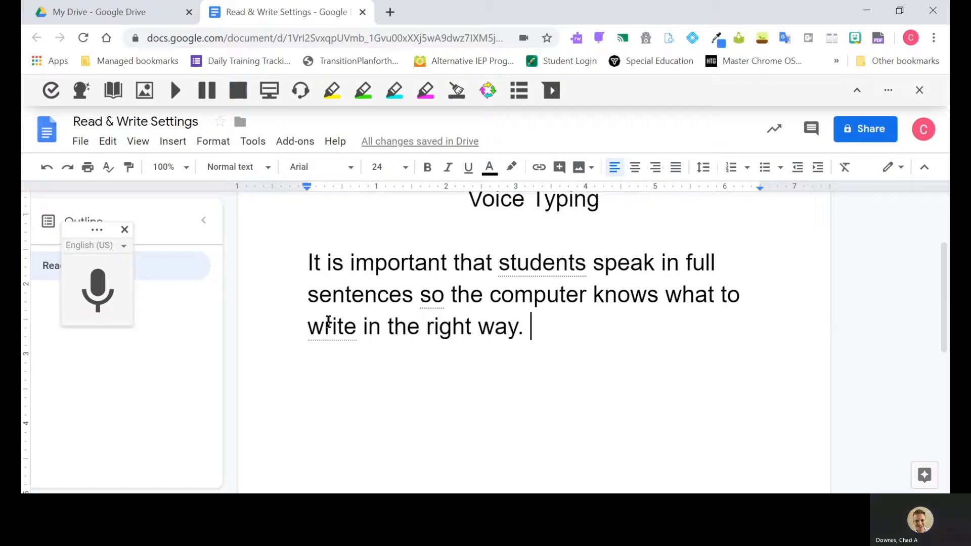
# Look up the words "write" and "right" from the dictated sentence in the Picture Dictionary, and close it.
pyautogui.click(144, 92)
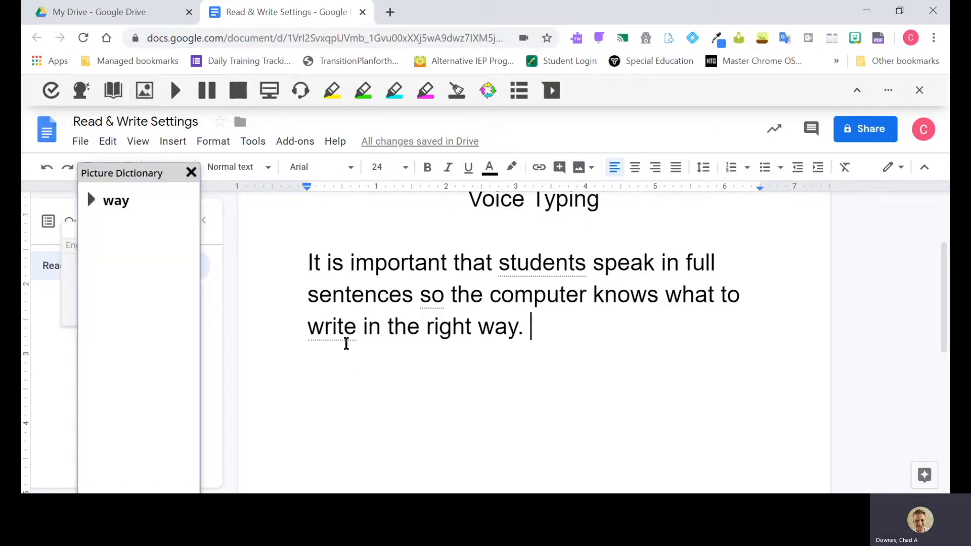
pyautogui.click(345, 329)
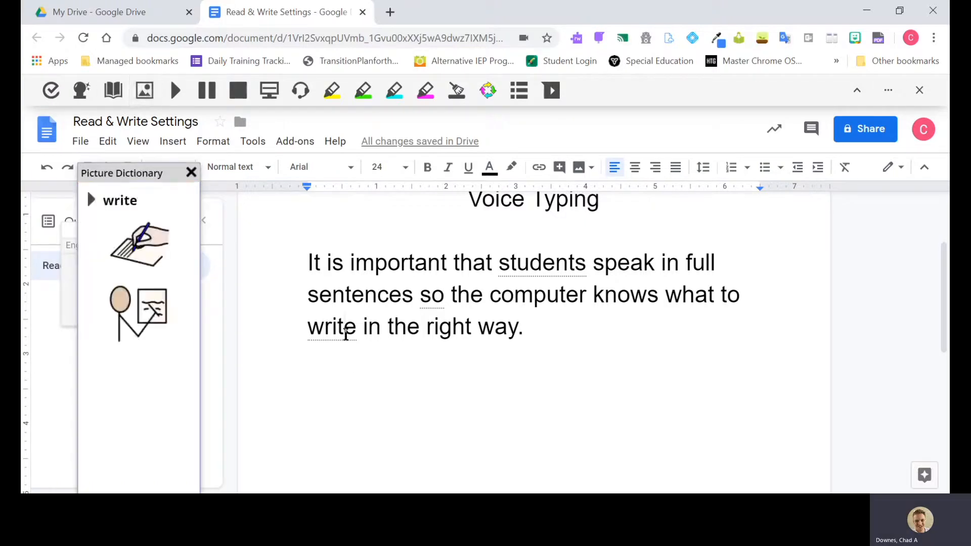
pyautogui.click(465, 329)
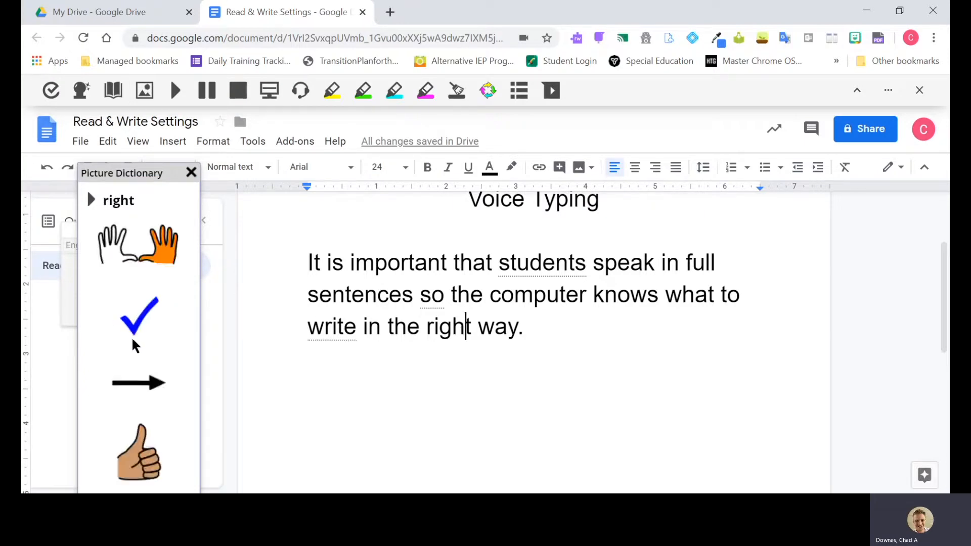
pyautogui.click(196, 175)
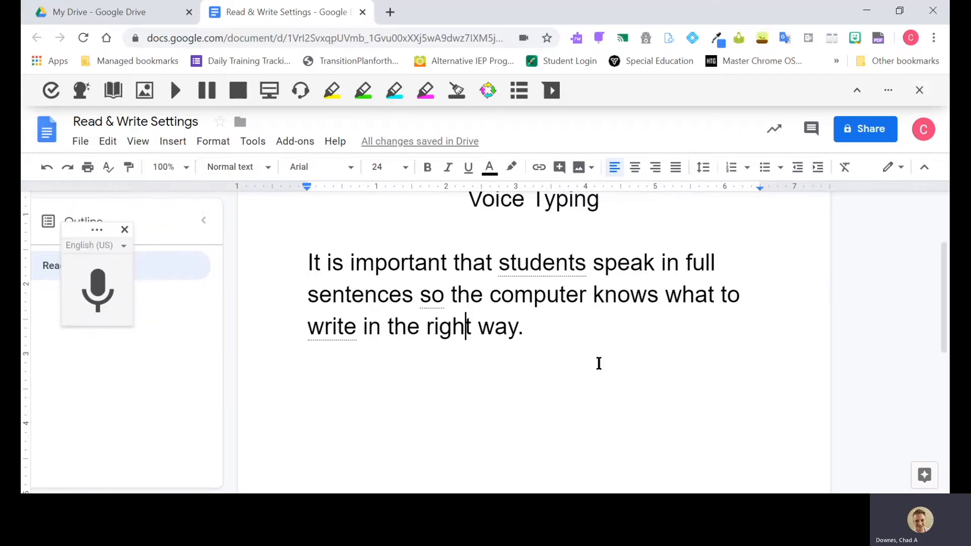
# Dictate "My favourite animal is a giraffe." as a new paragraph below the first sentence, and stop voice typing.
pyautogui.click(570, 339)
pyautogui.press('Return')
pyautogui.click(99, 286)
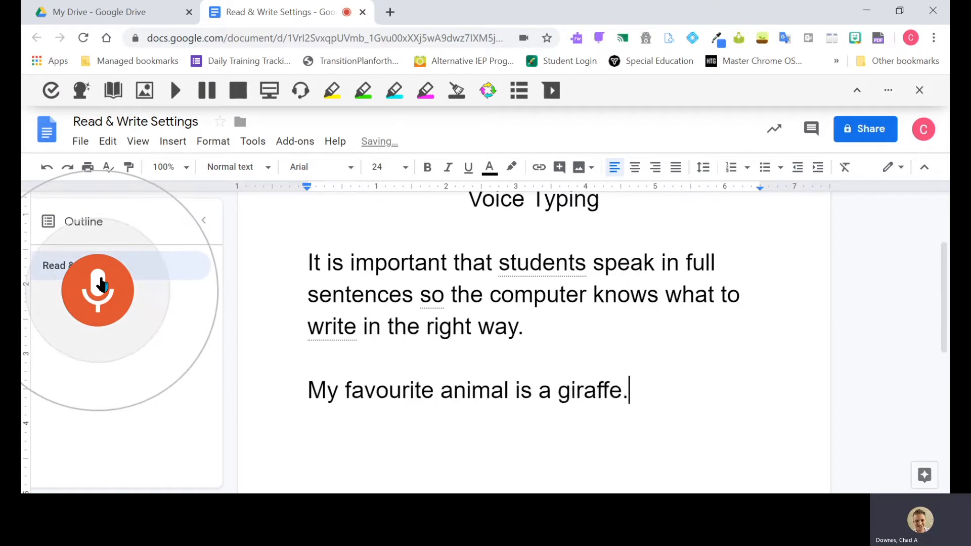
pyautogui.click(101, 284)
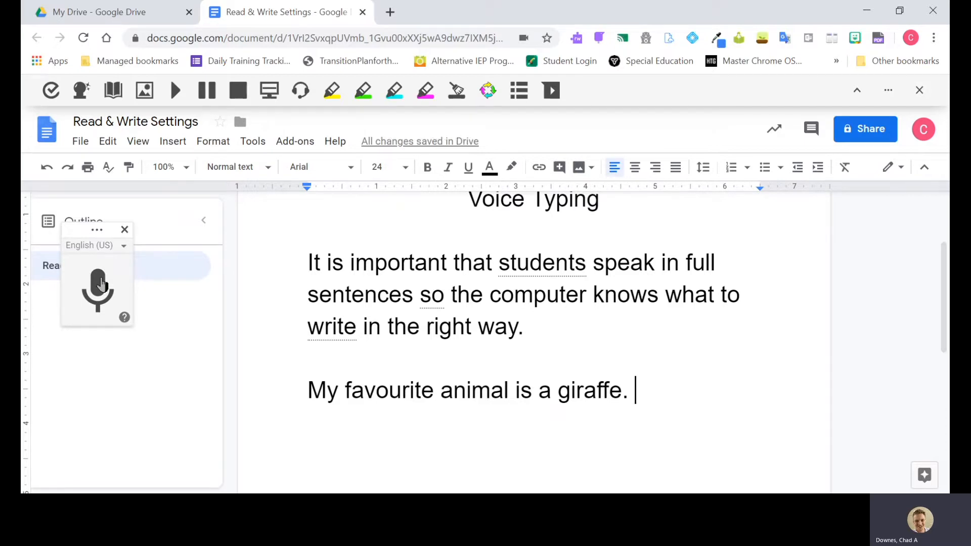
# Dictate "Giraffes have very long necks!" on a new line under the favourite animal sentence, and stop voice typing.
pyautogui.press('Return')
pyautogui.click(98, 286)
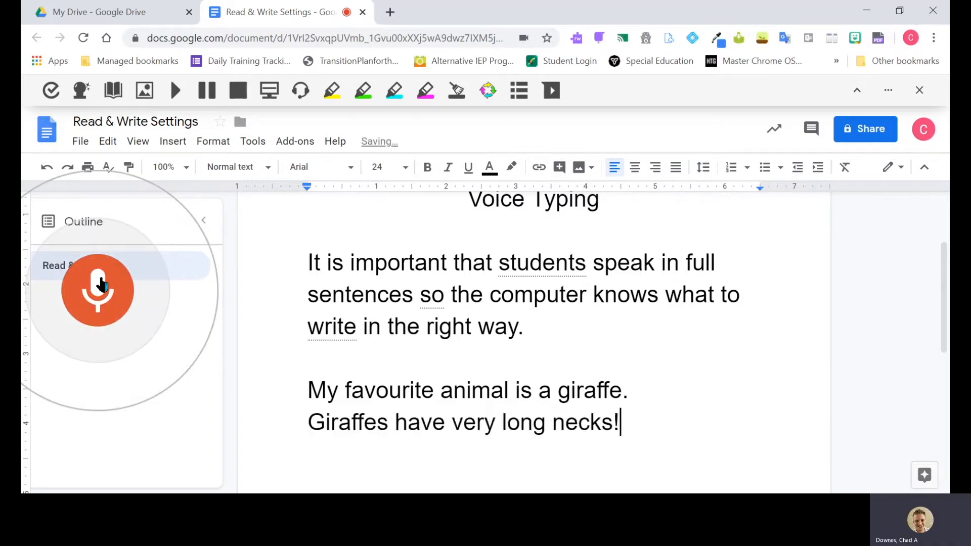
pyautogui.click(98, 285)
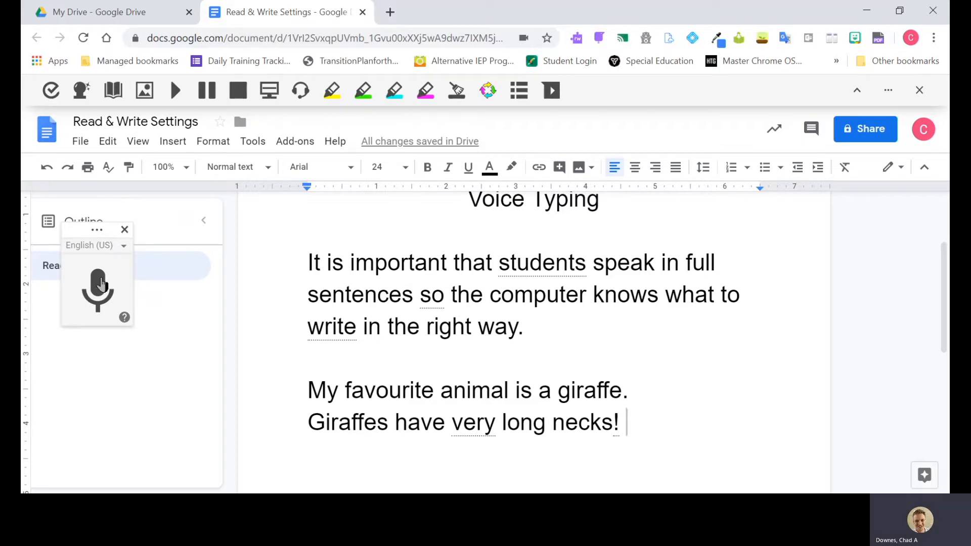
# Dictate the question "Do giraffes get more sore throats?" on the line after the long necks sentence, and stop voice typing.
pyautogui.scroll(-1, 308, 326)
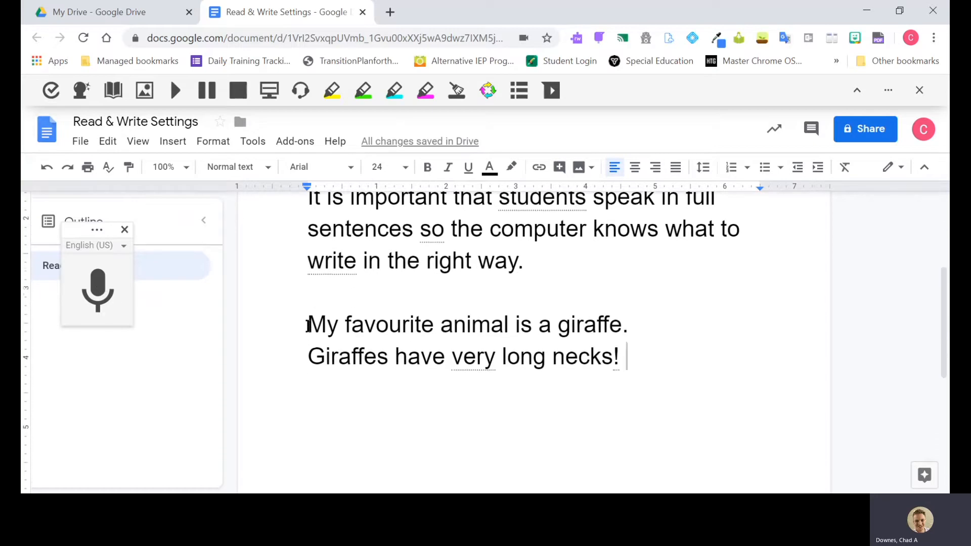
pyautogui.click(310, 324)
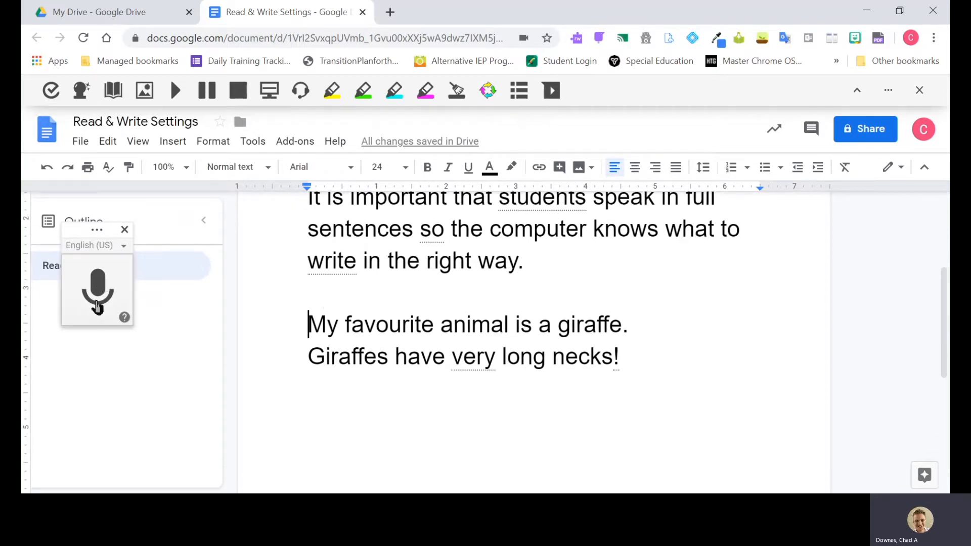
pyautogui.click(620, 356)
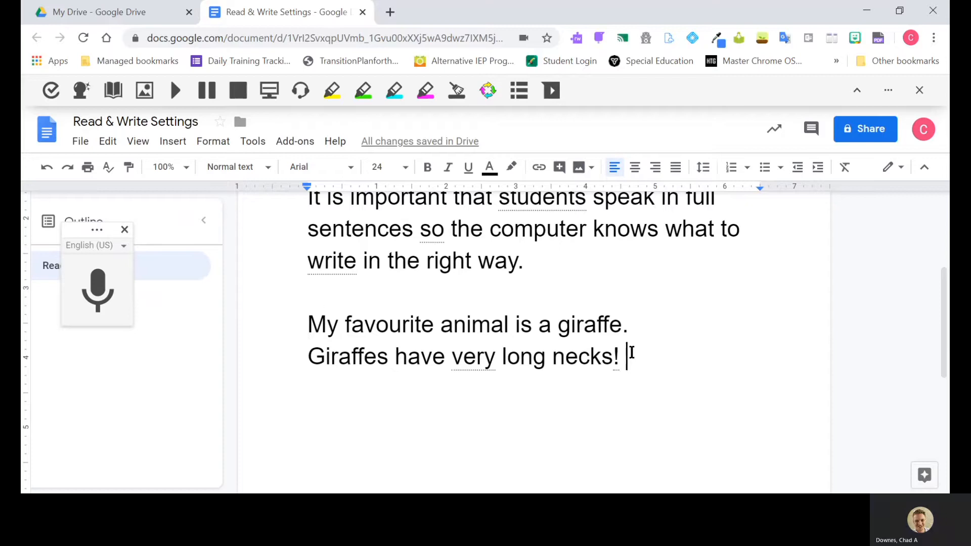
pyautogui.click(98, 283)
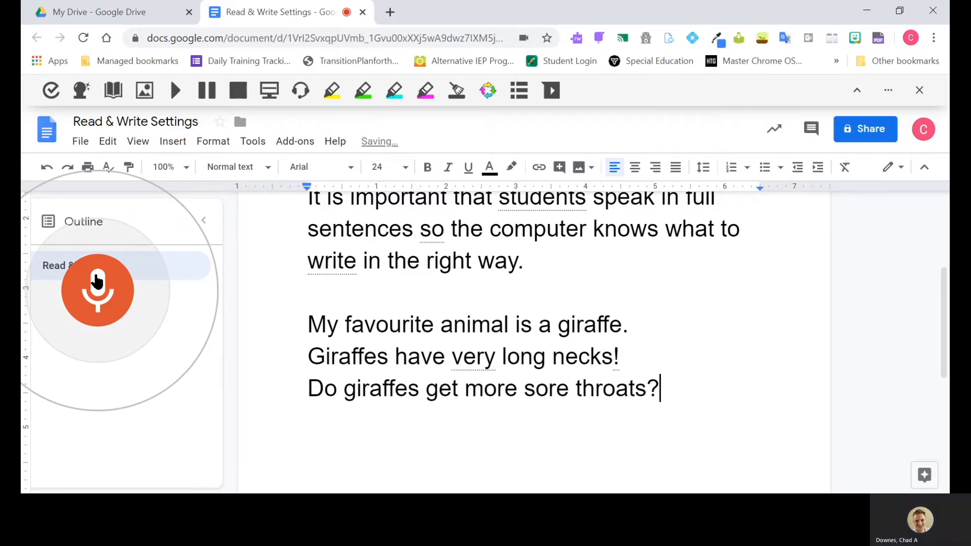
pyautogui.click(97, 281)
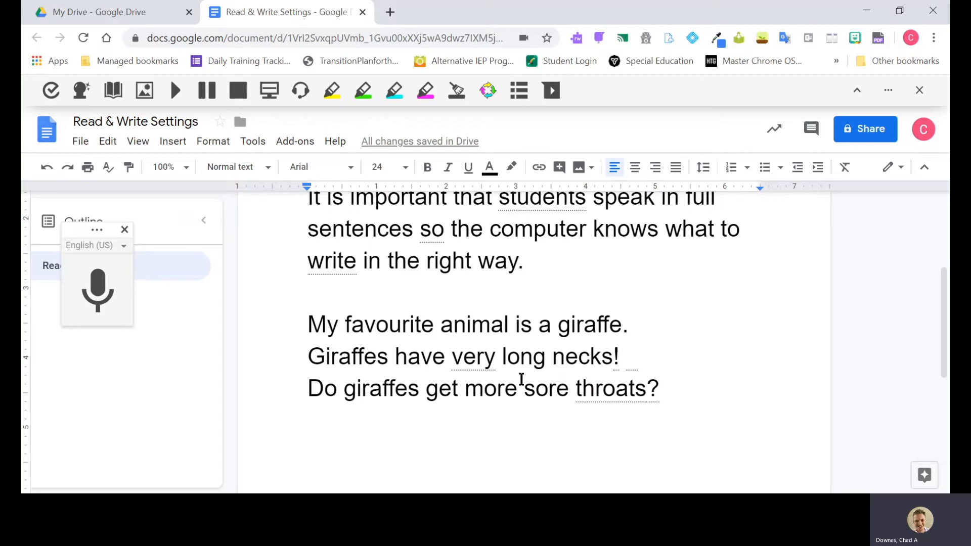
# Check the suggested alternatives for the underlined words "write", "throats" and "very" without replacing any of them.
pyautogui.scroll(2, 522, 379)
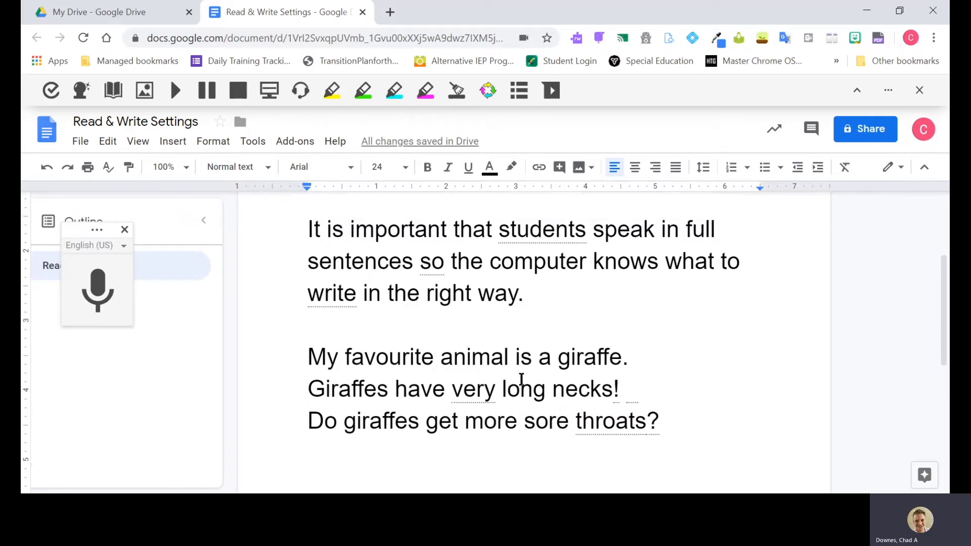
pyautogui.scroll(-1, 521, 379)
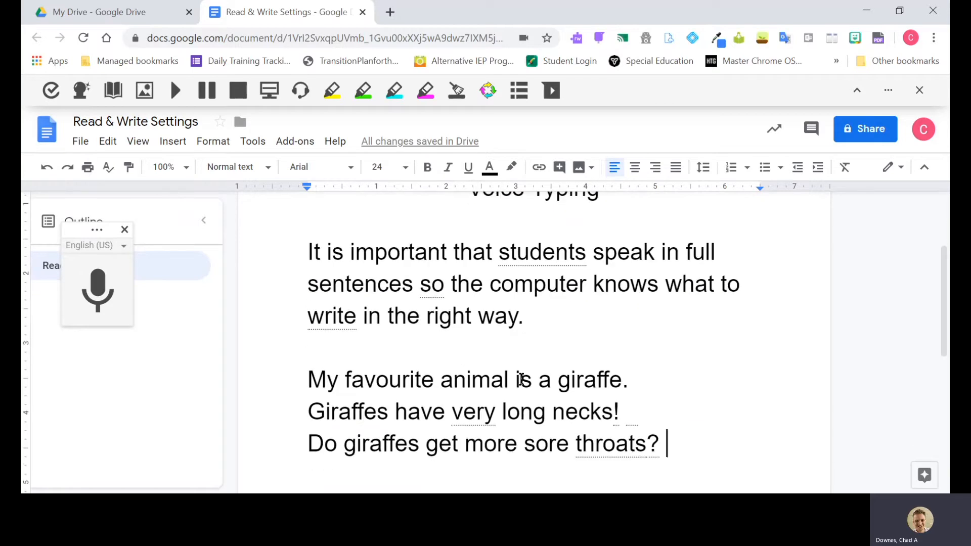
pyautogui.click(338, 316)
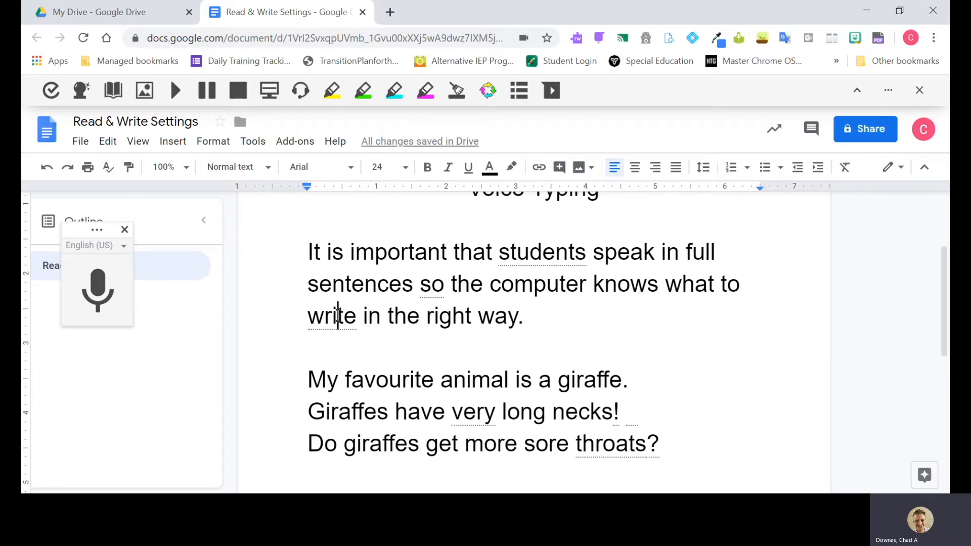
pyautogui.rightClick(327, 318)
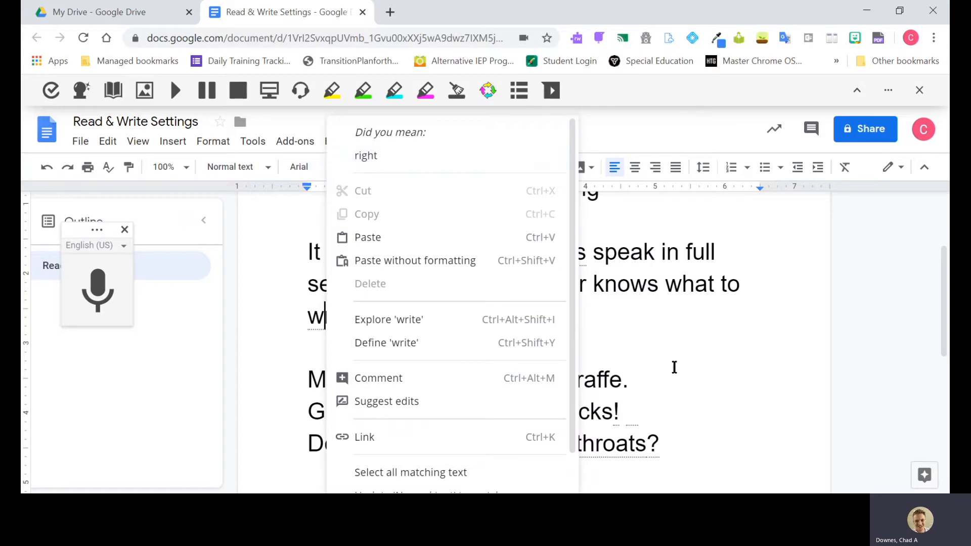
pyautogui.doubleClick(678, 373)
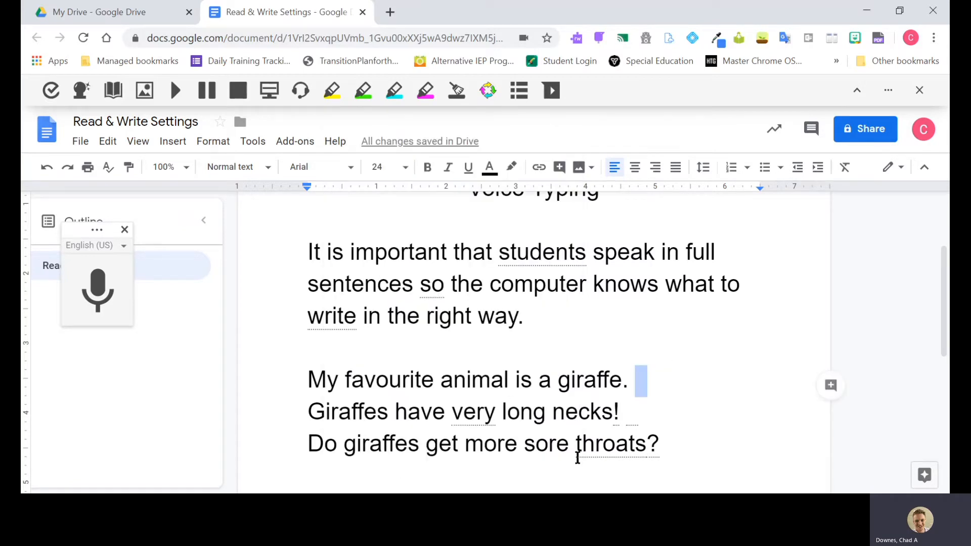
pyautogui.rightClick(599, 445)
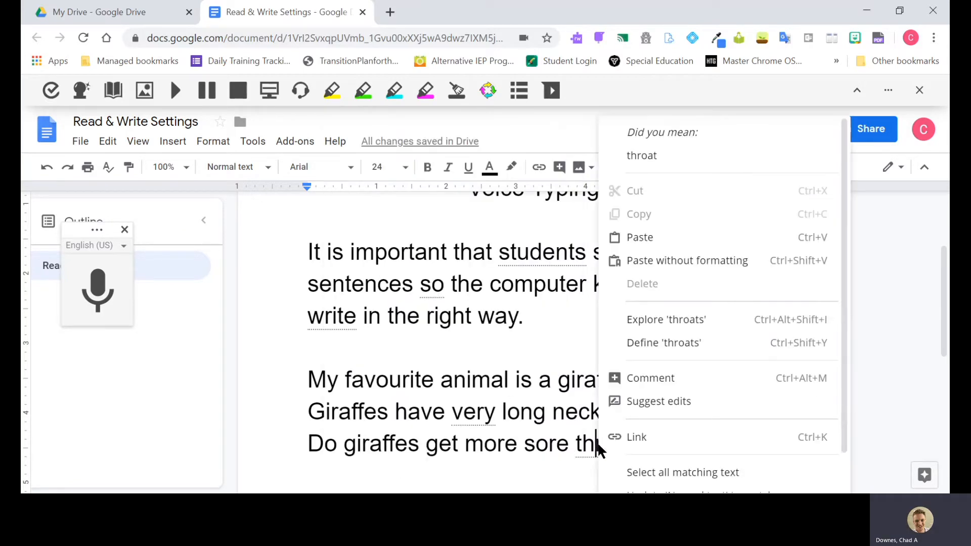
pyautogui.rightClick(467, 418)
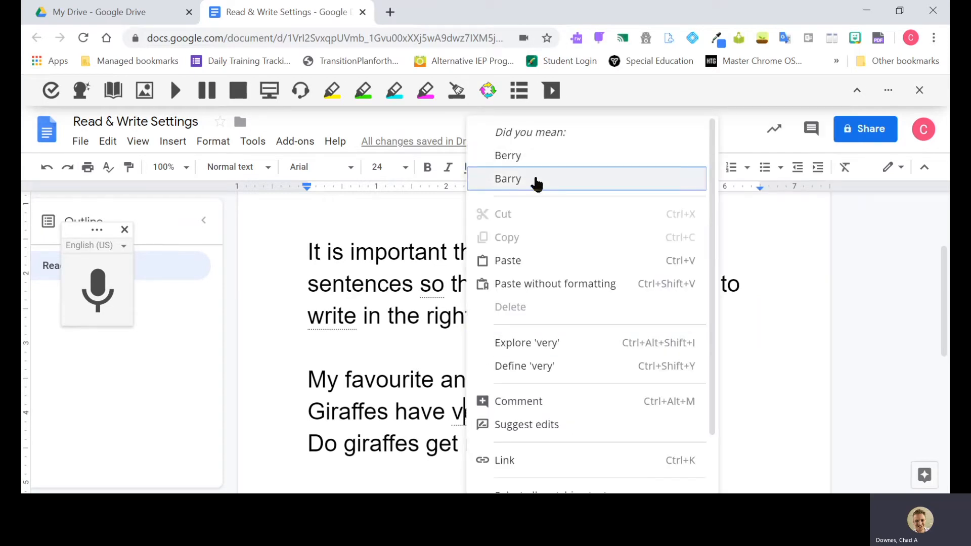
pyautogui.click(361, 352)
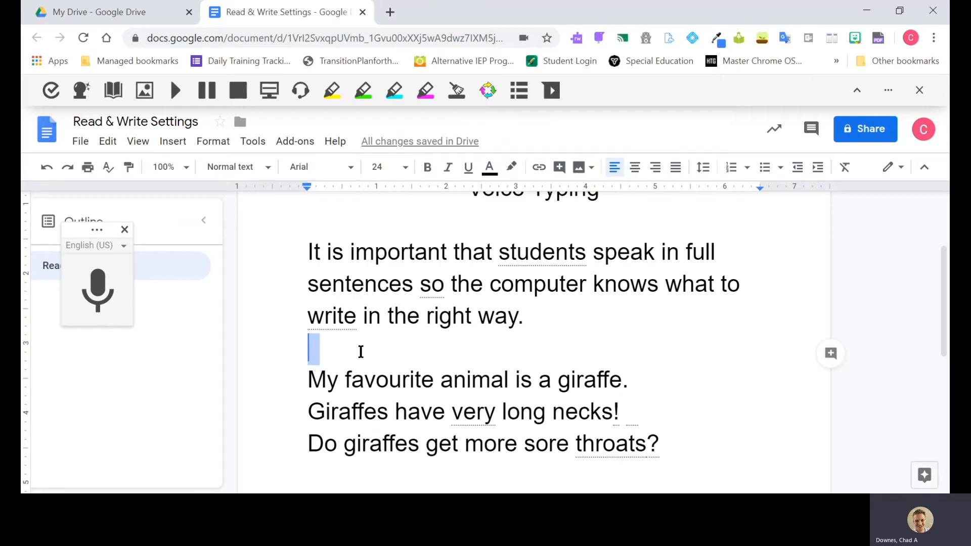
pyautogui.click(361, 352)
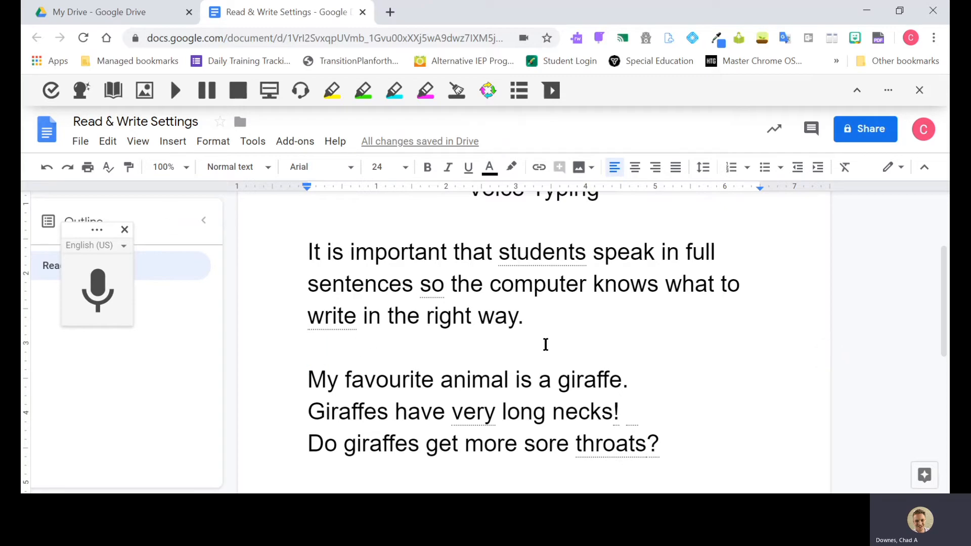
# Close the voice typing box and have the text read aloud starting from "My favourite animal is a giraffe.".
pyautogui.click(125, 230)
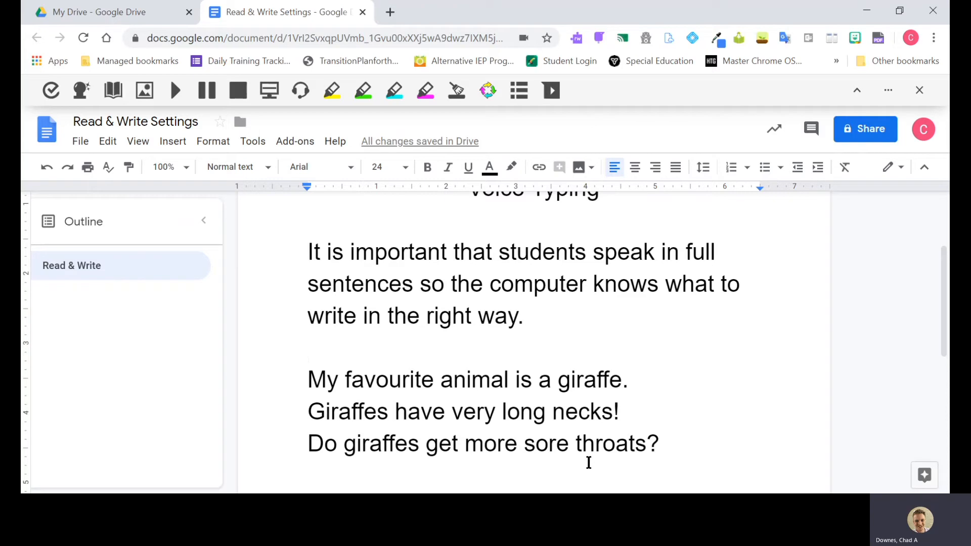
pyautogui.click(305, 247)
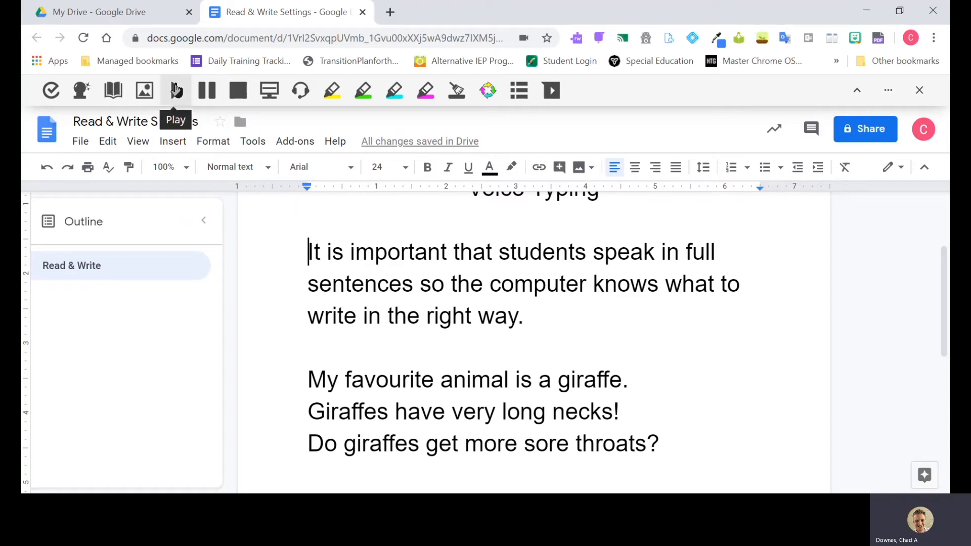
pyautogui.click(299, 366)
pyautogui.click(175, 91)
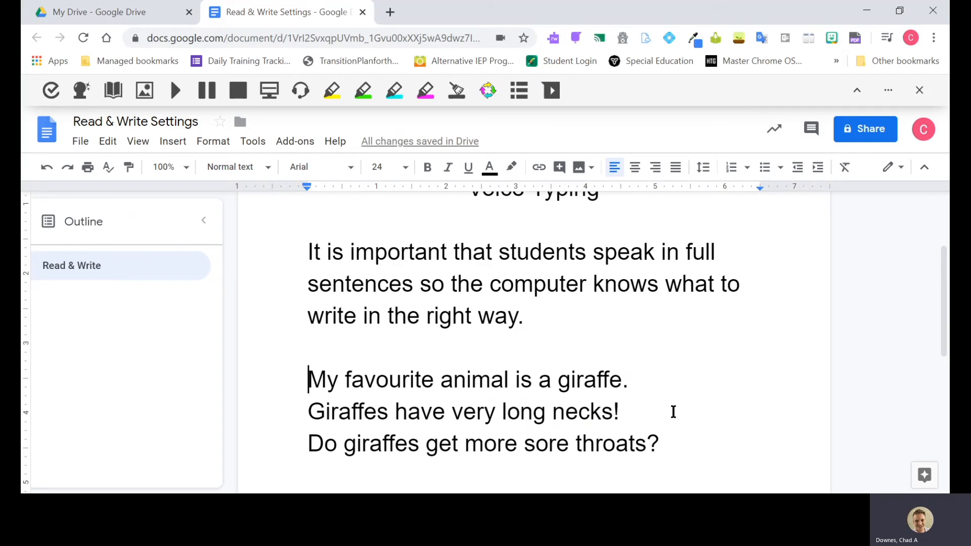
pyautogui.click(668, 430)
pyautogui.scroll(2, 604, 358)
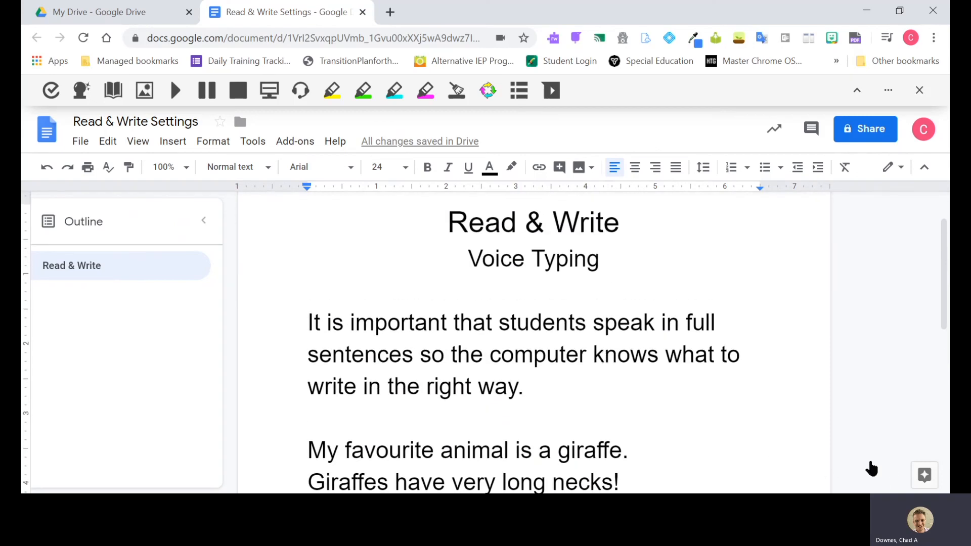